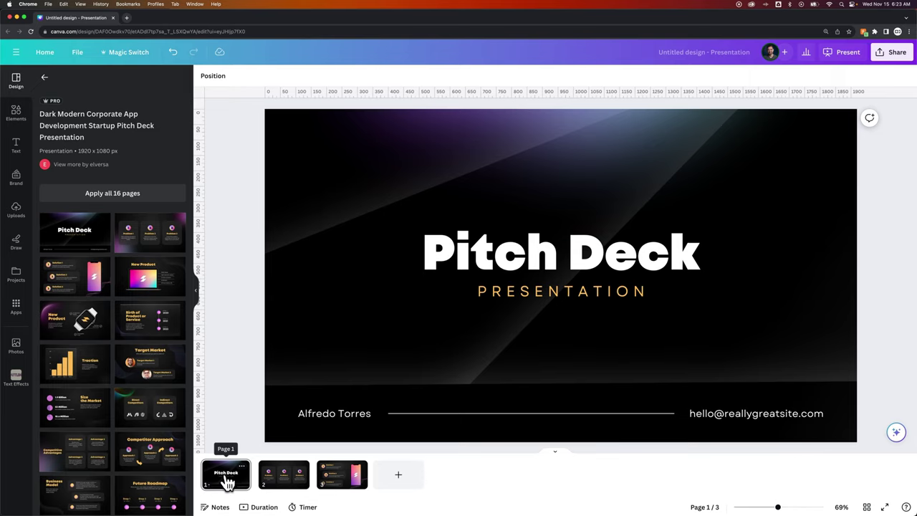
# Open the page 2 Problems slide after a quick look at page 3.
pyautogui.click(282, 477)
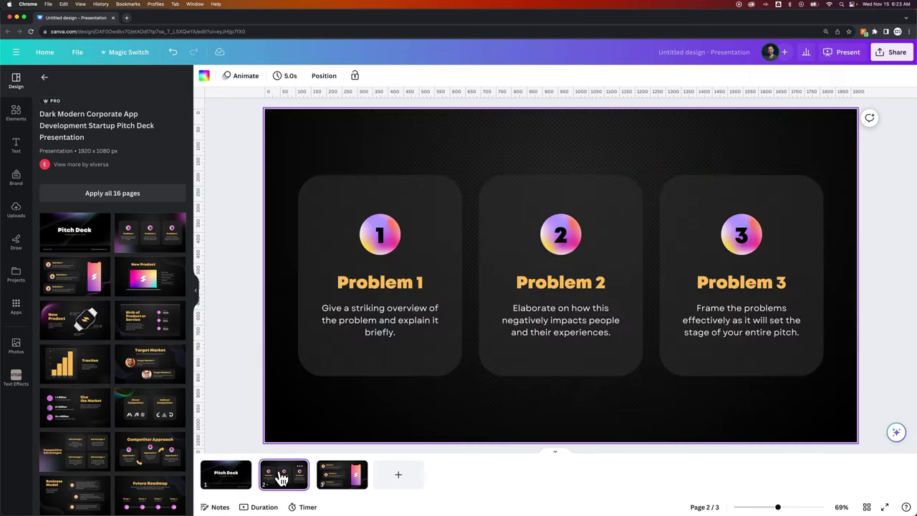
pyautogui.click(328, 477)
pyautogui.click(281, 477)
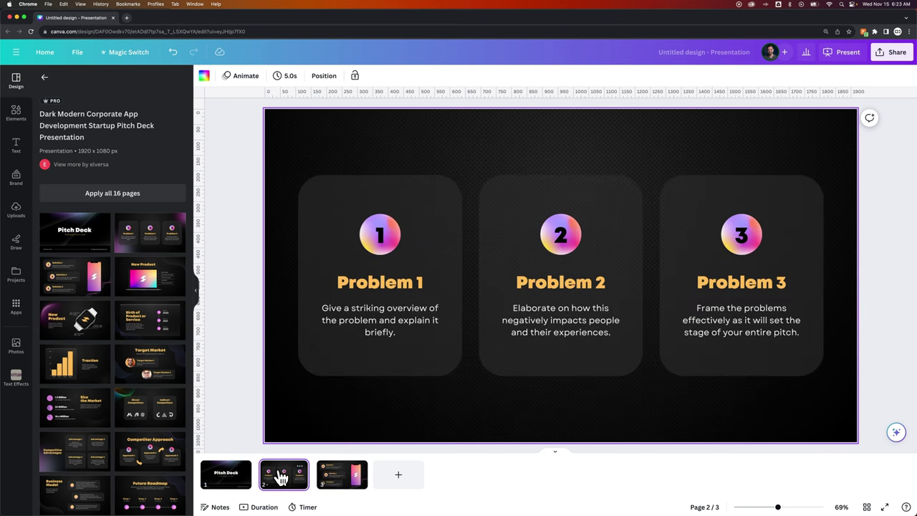
# Select the Problem 1, 2 and 3 cards in turn to inspect their groups, then deselect.
pyautogui.click(344, 205)
pyautogui.click(540, 202)
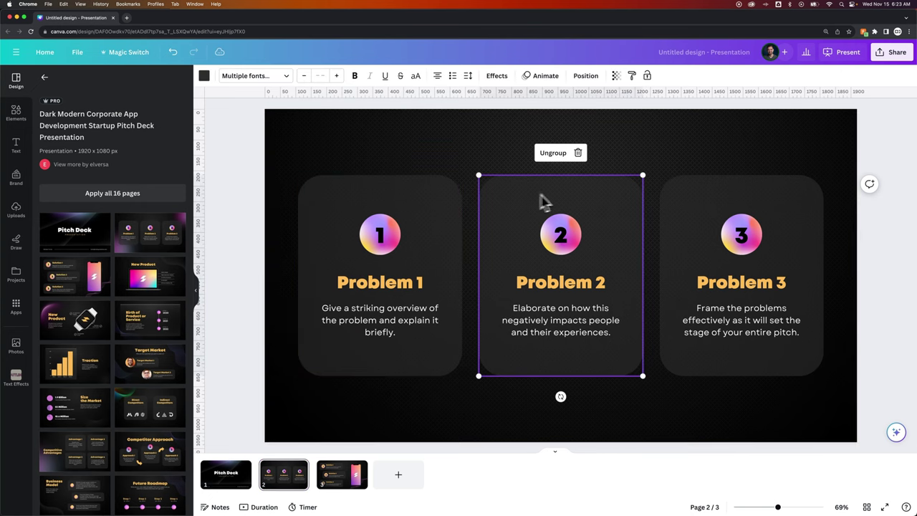
pyautogui.click(691, 201)
pyautogui.click(422, 203)
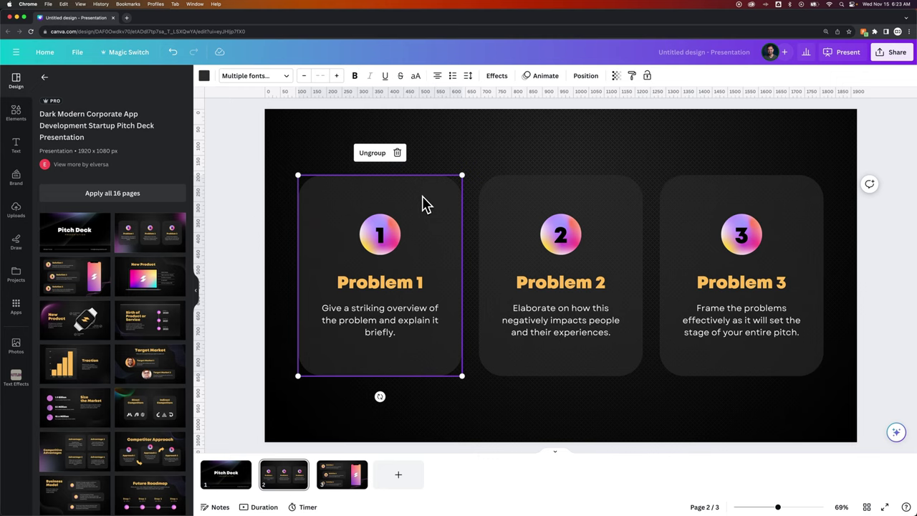
pyautogui.click(503, 192)
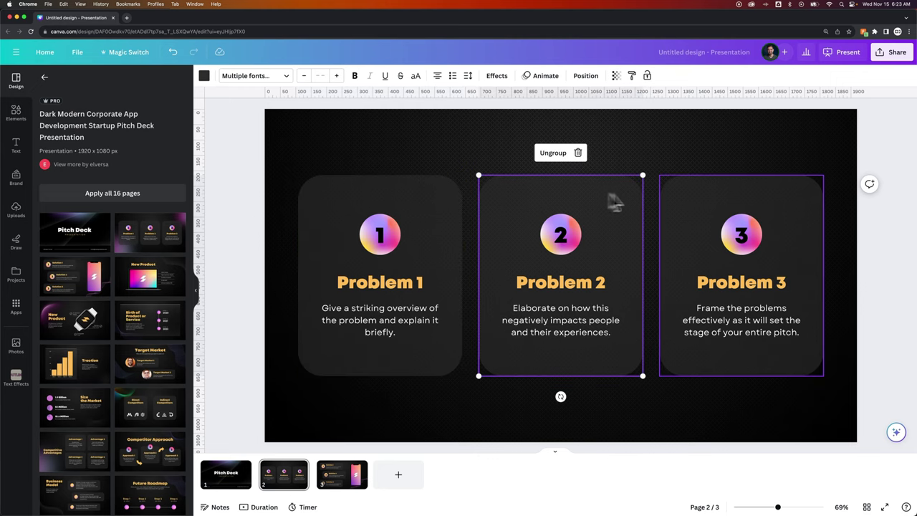
pyautogui.click(669, 201)
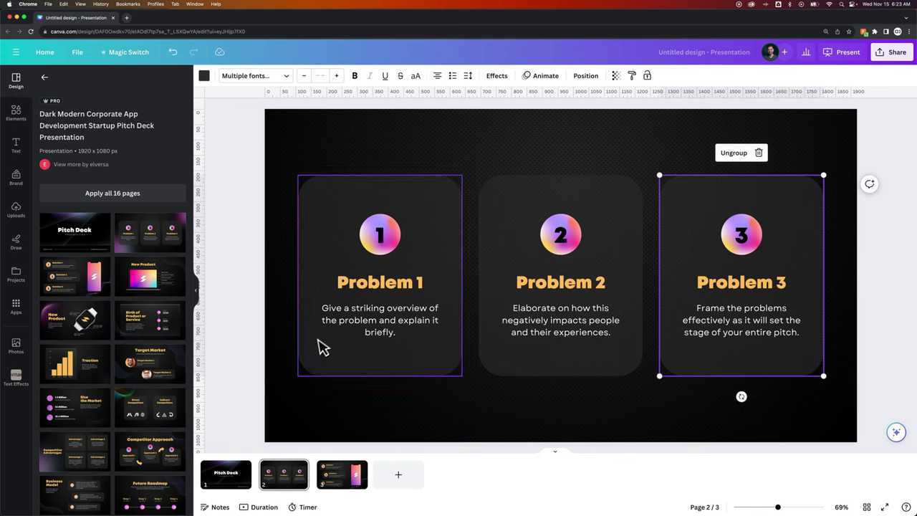
pyautogui.click(301, 387)
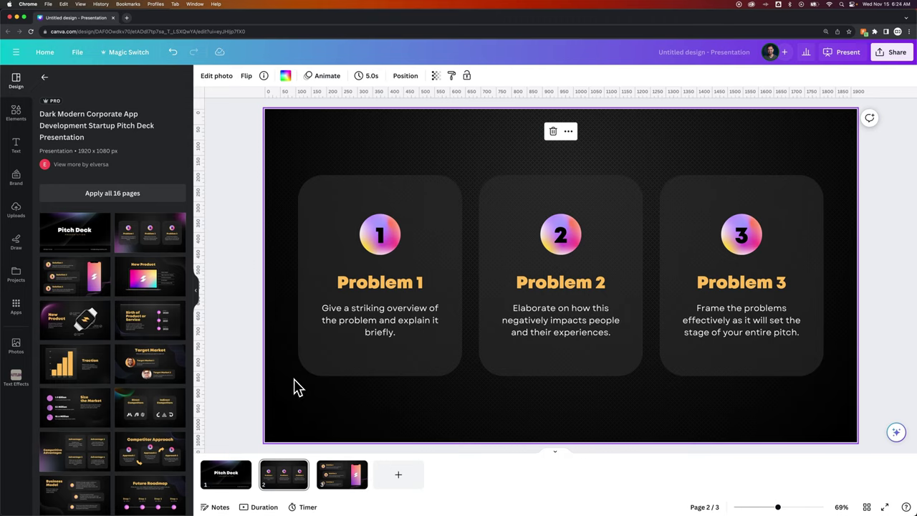
# Select page 2 as a whole and toggle between scrolling and single-page views.
pyautogui.click(285, 484)
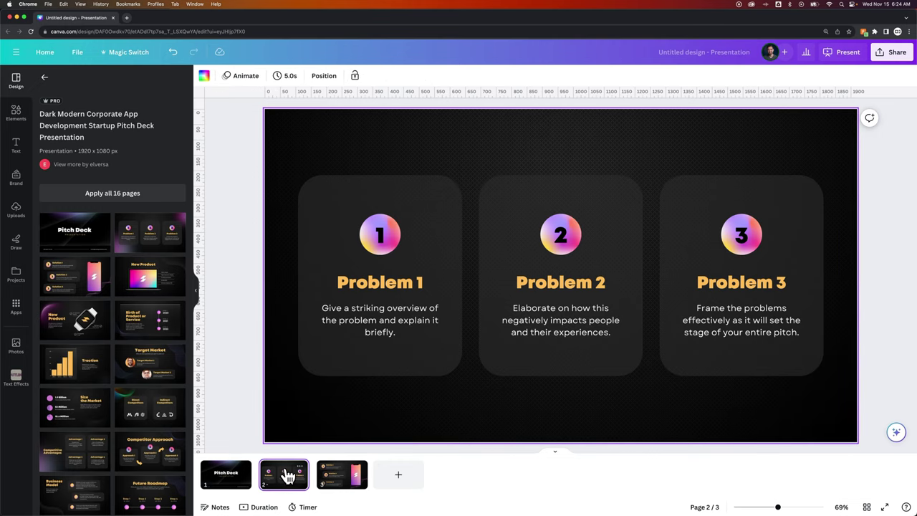
pyautogui.click(555, 451)
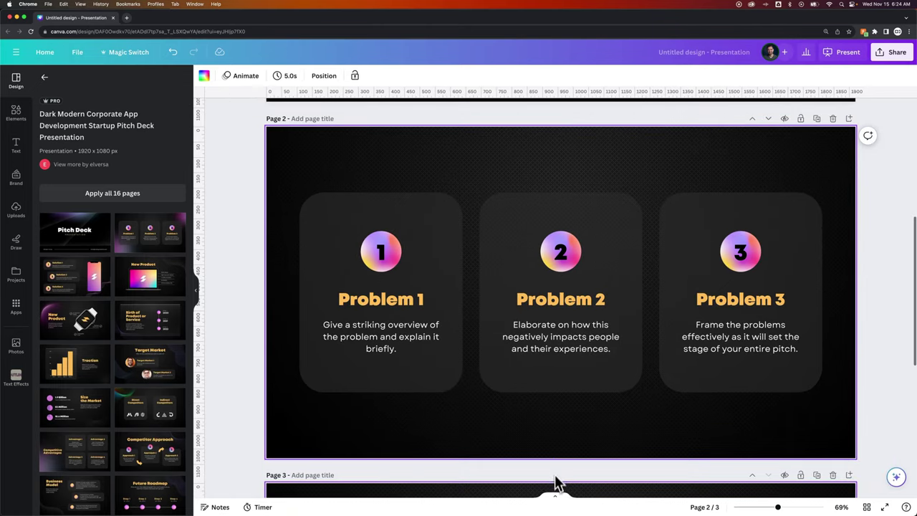
pyautogui.click(554, 499)
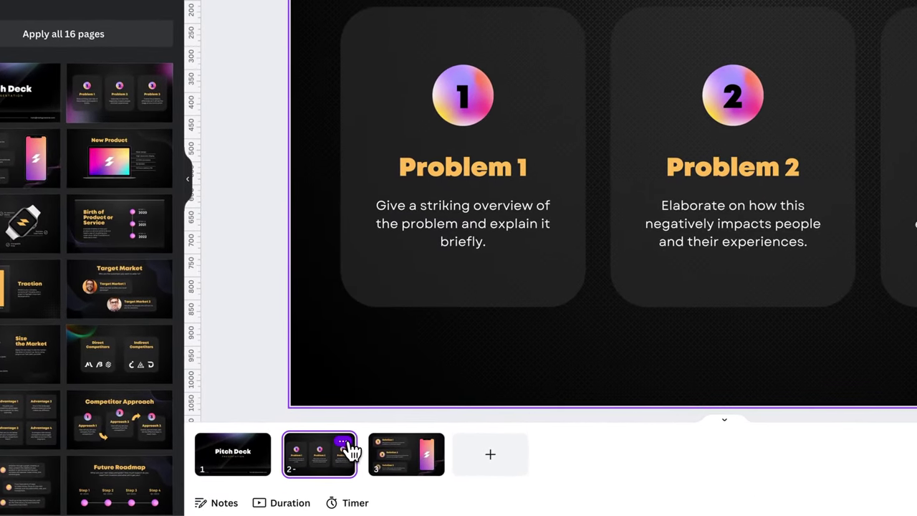
# Duplicate the Problems slide twice, via Duplicate page and Cmd+D, making pages 2–4 identical.
pyautogui.click(299, 466)
pyautogui.click(350, 442)
pyautogui.click(350, 443)
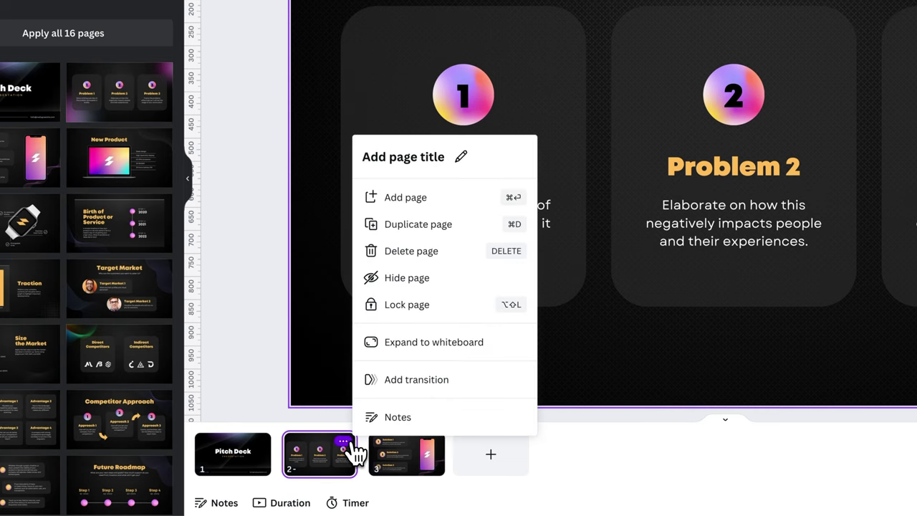
pyautogui.click(464, 225)
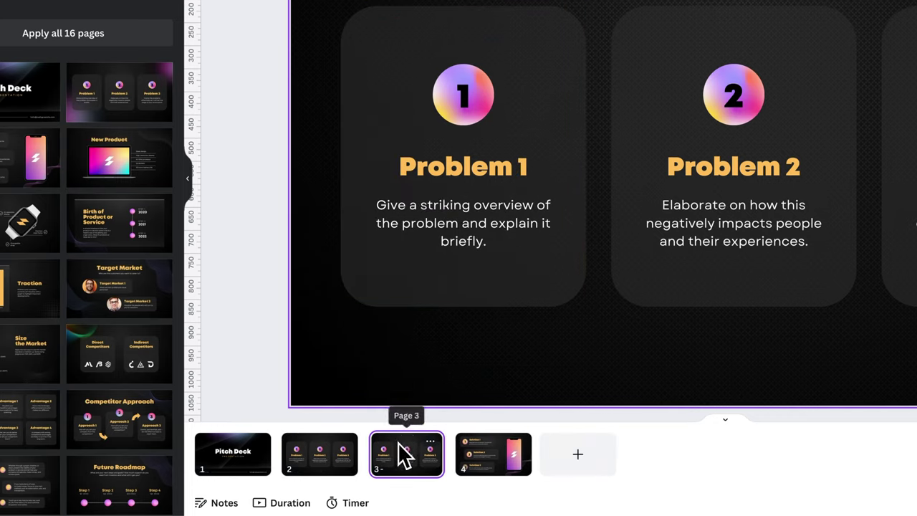
pyautogui.press('super+d')
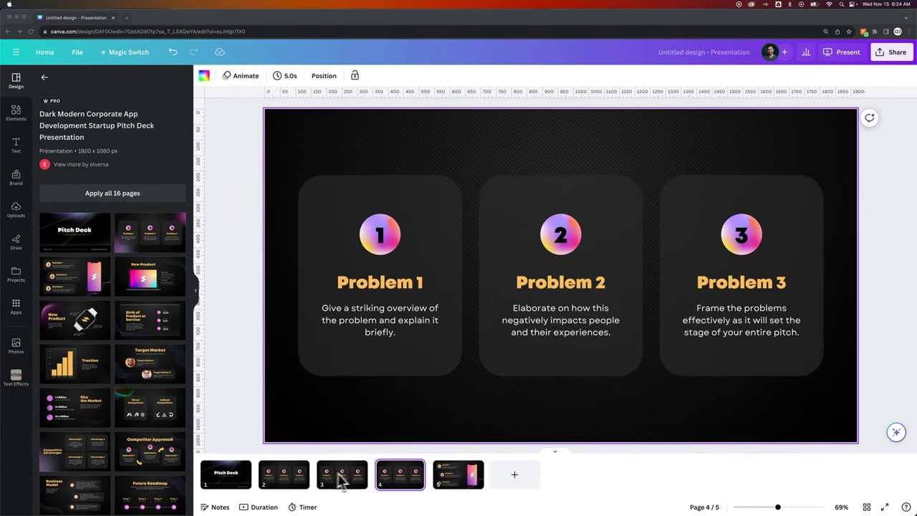
pyautogui.click(295, 479)
pyautogui.click(342, 478)
# Delete the Problem 2 and 3 cards from page 2.
pyautogui.click(289, 484)
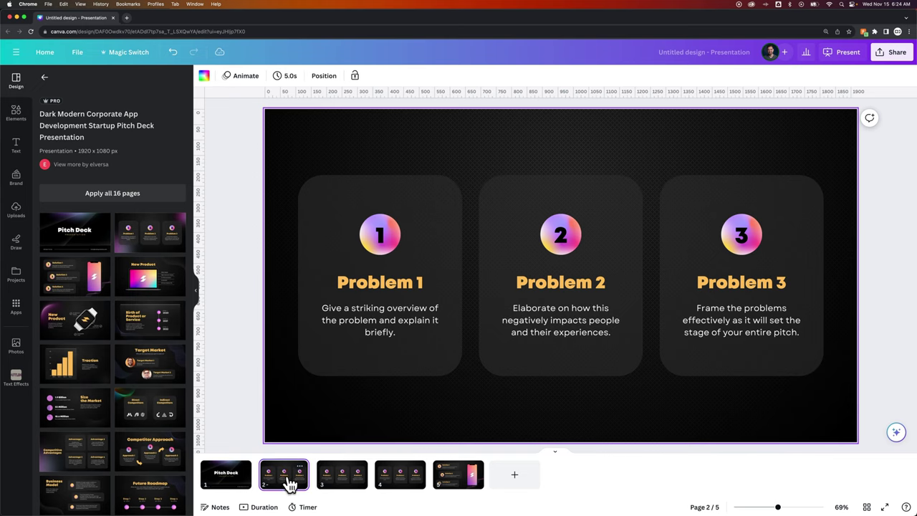
pyautogui.moveTo(842, 407); pyautogui.dragTo(477, 162)
pyautogui.press('Delete')
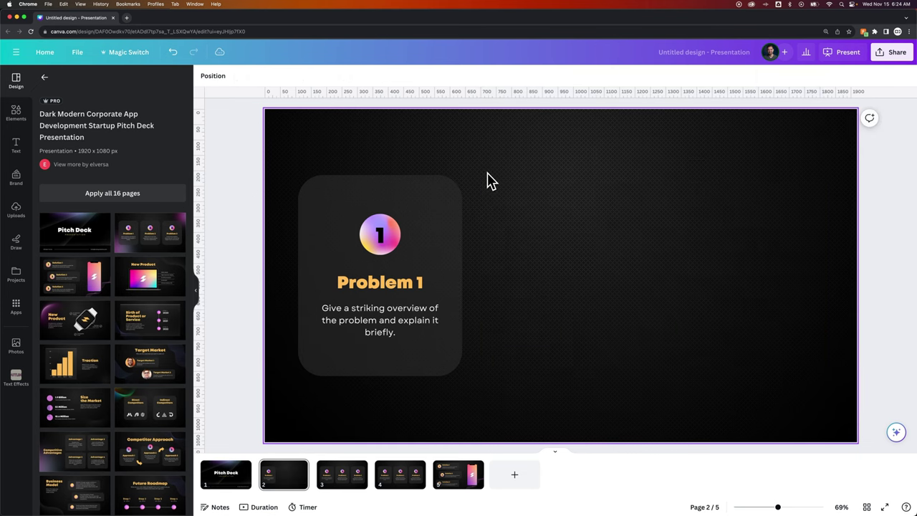
# Delete the Problem 3 card from page 3, confirming page 4 keeps all three cards.
pyautogui.click(349, 476)
pyautogui.moveTo(835, 406); pyautogui.dragTo(664, 144)
pyautogui.press('Delete')
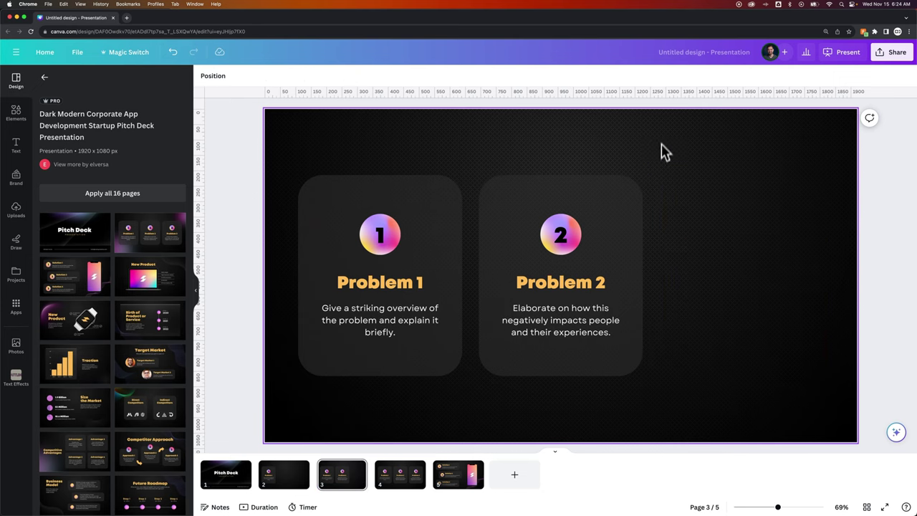
pyautogui.click(401, 474)
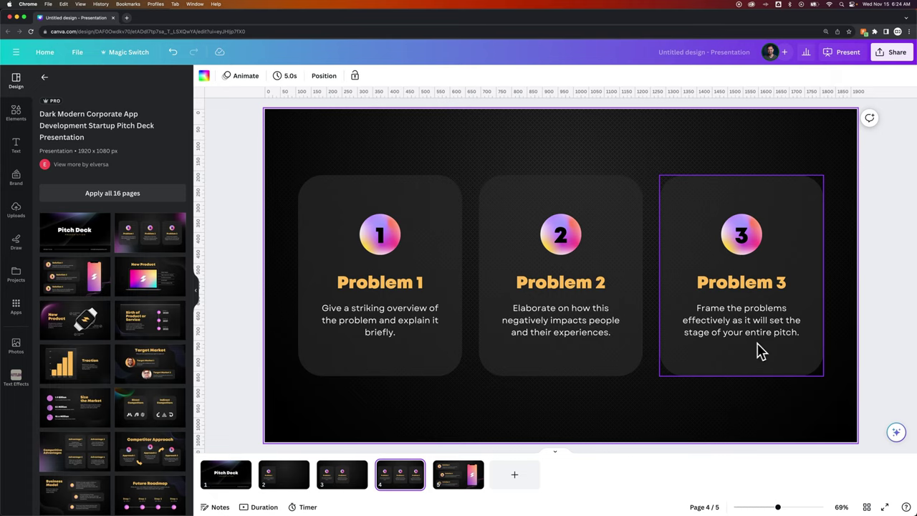
pyautogui.click(285, 482)
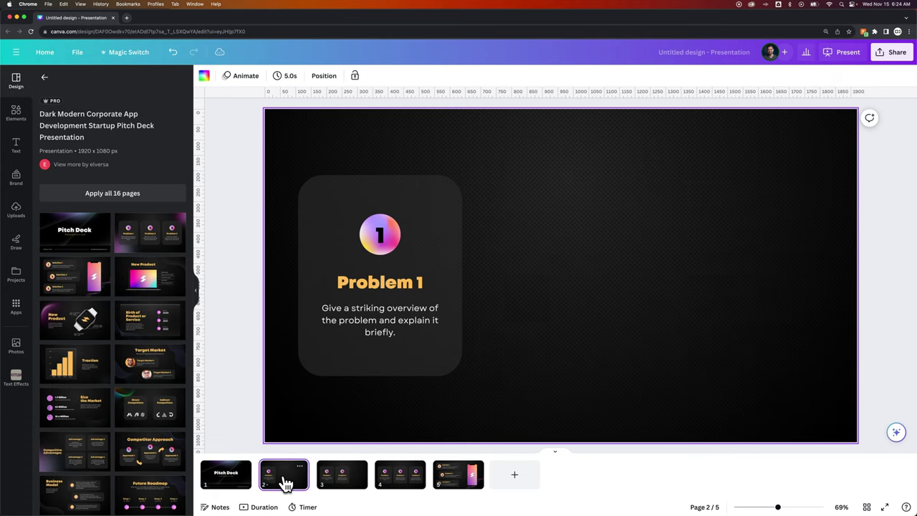
pyautogui.click(414, 182)
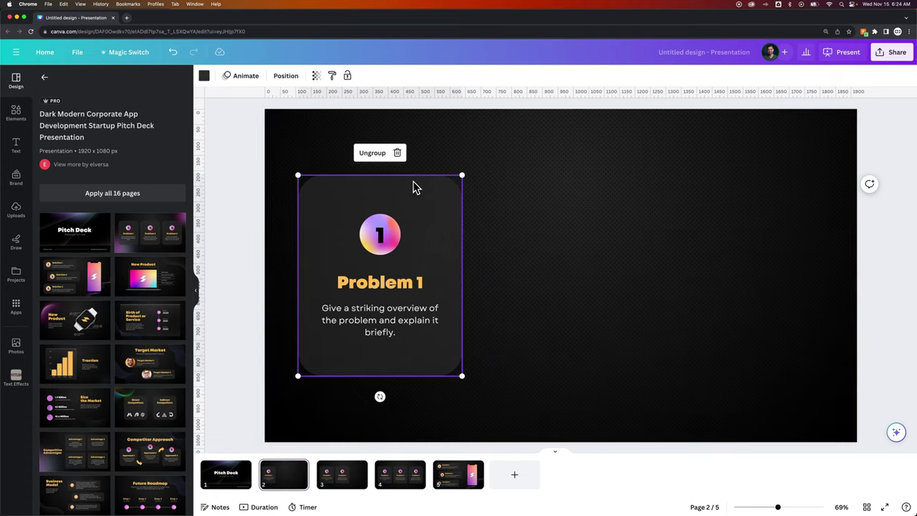
pyautogui.moveTo(538, 151); pyautogui.dragTo(285, 415)
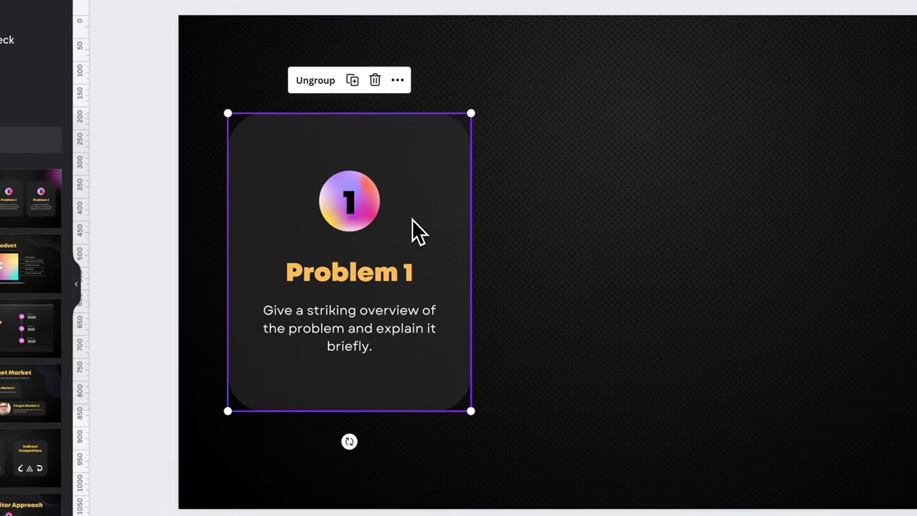
pyautogui.rightClick(429, 250)
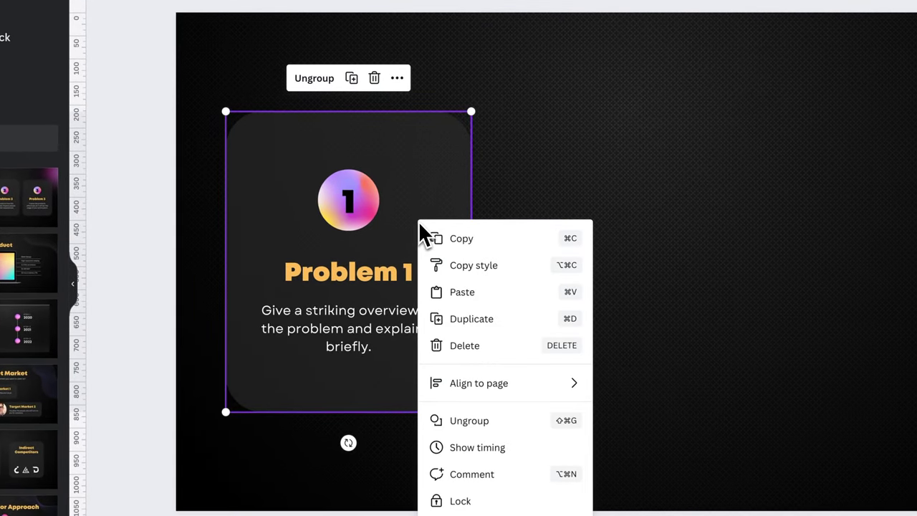
pyautogui.click(473, 422)
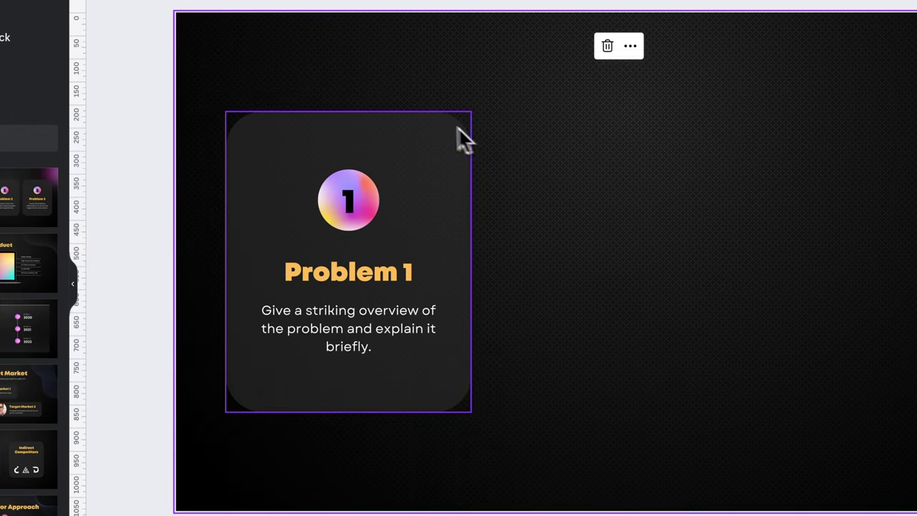
pyautogui.click(423, 118)
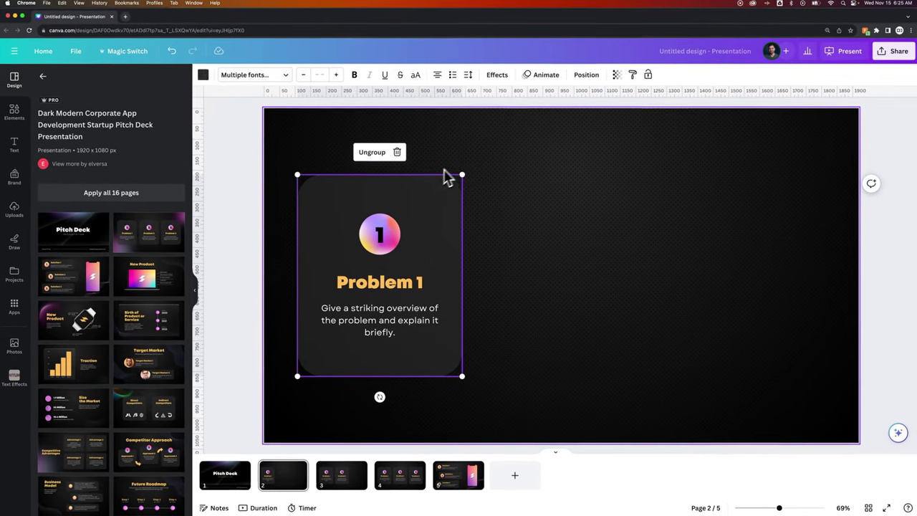
# Apply the Basic Rise animation to the Problem 1 card on page 2.
pyautogui.click(543, 78)
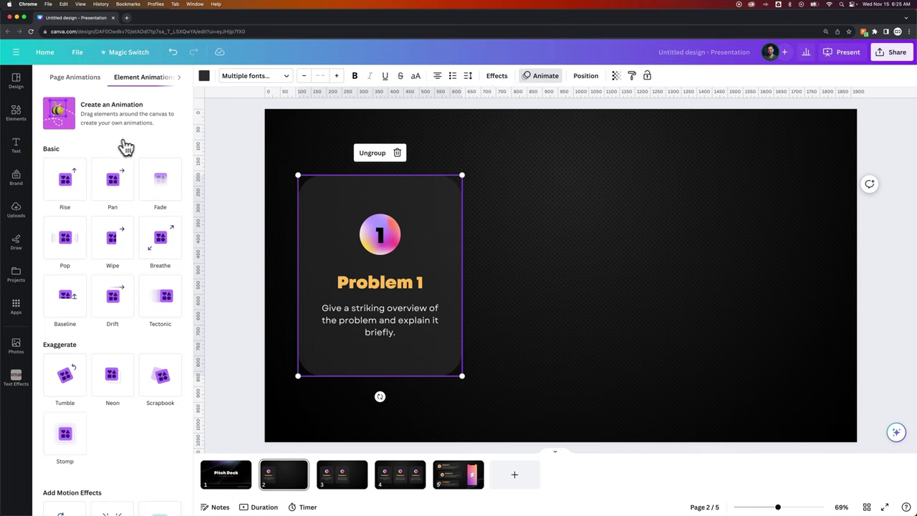
pyautogui.click(70, 184)
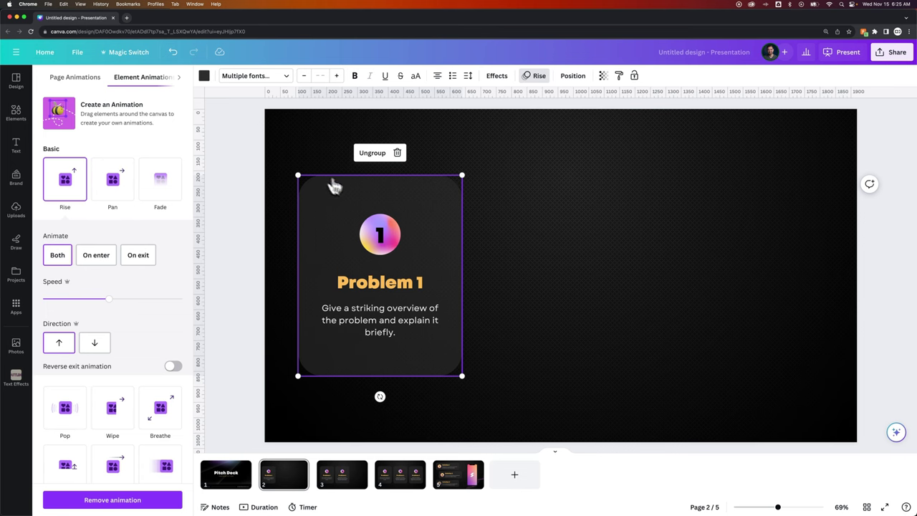
pyautogui.click(267, 199)
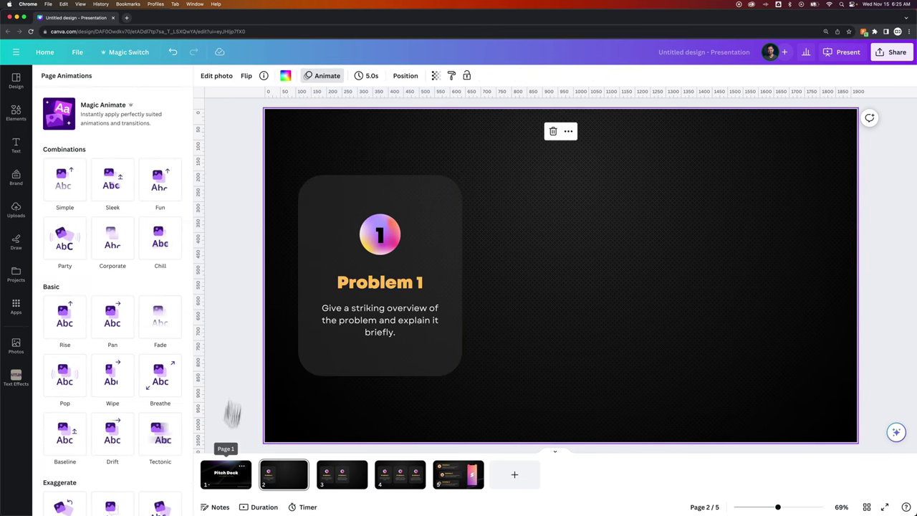
pyautogui.click(237, 484)
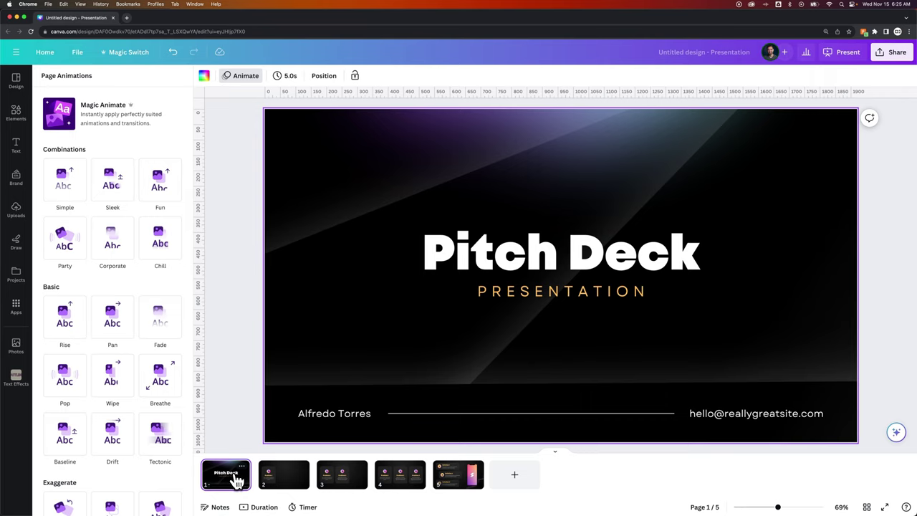
pyautogui.click(848, 59)
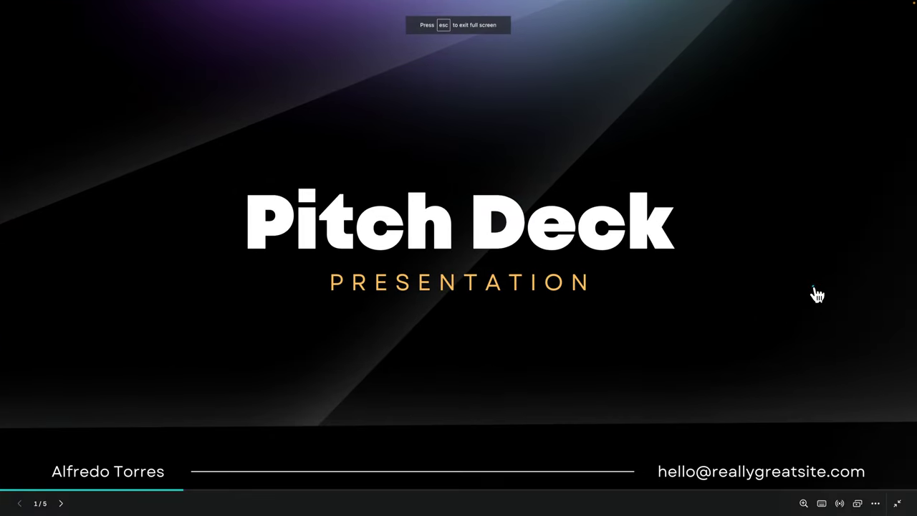
pyautogui.click(817, 294)
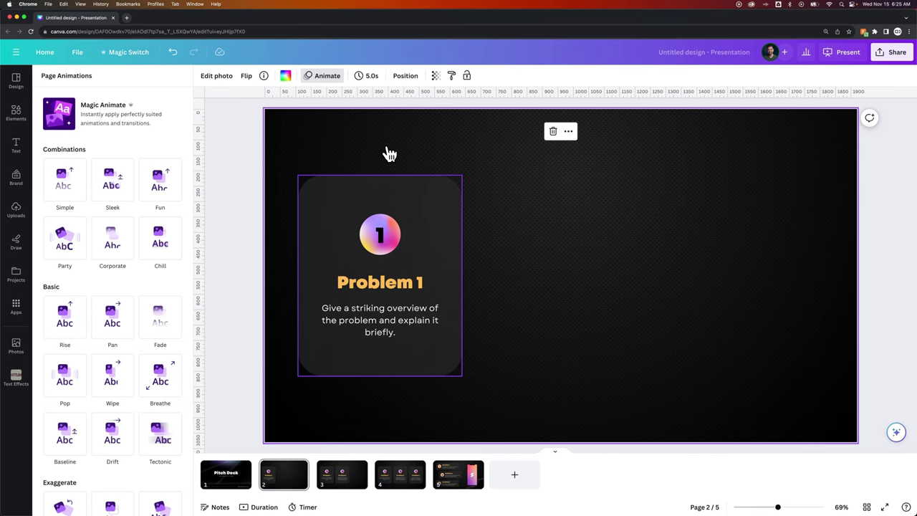
# Remove the Rise animation from the Problem 1 card group on page 2.
pyautogui.click(398, 187)
pyautogui.click(532, 76)
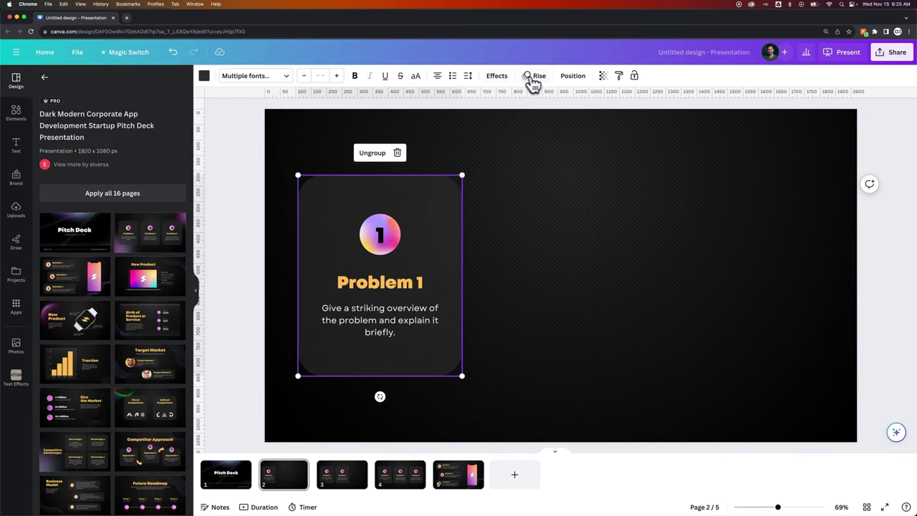
pyautogui.click(535, 76)
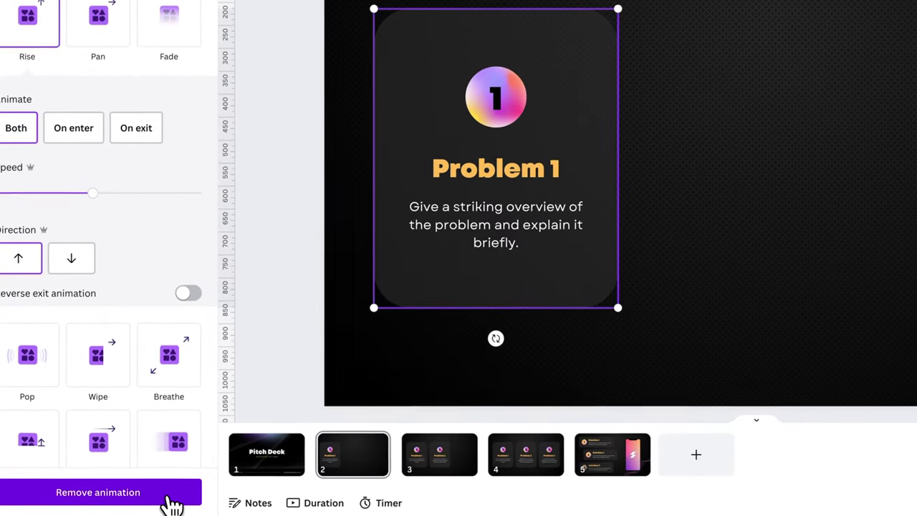
pyautogui.click(174, 495)
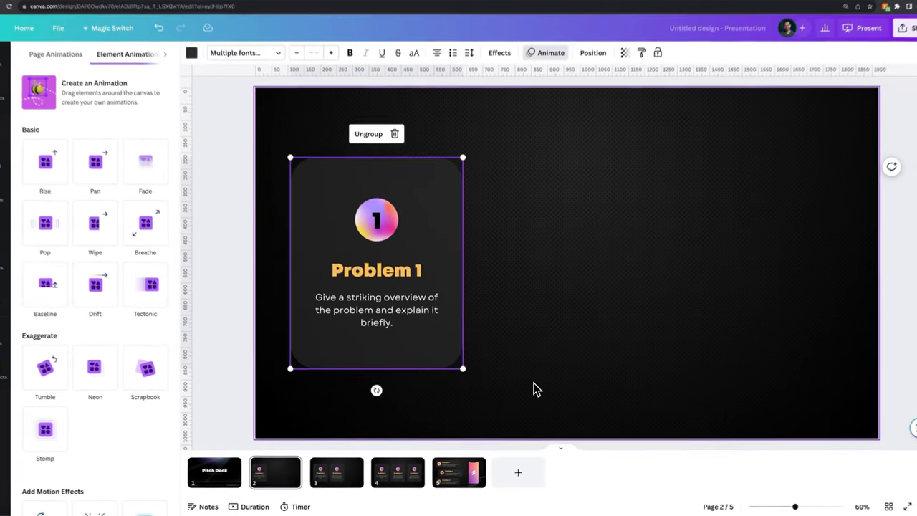
pyautogui.click(530, 345)
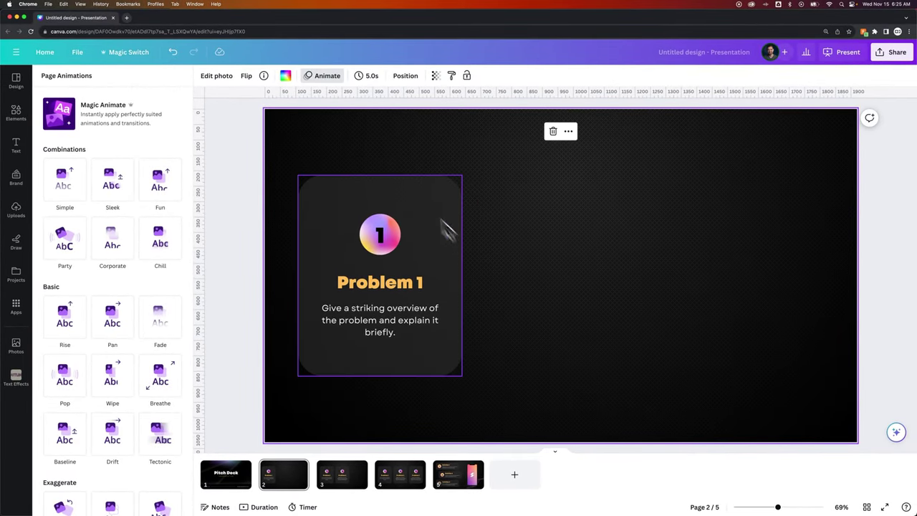
# Give the whole Problem 1 card group a Rise animation set to On enter.
pyautogui.click(400, 238)
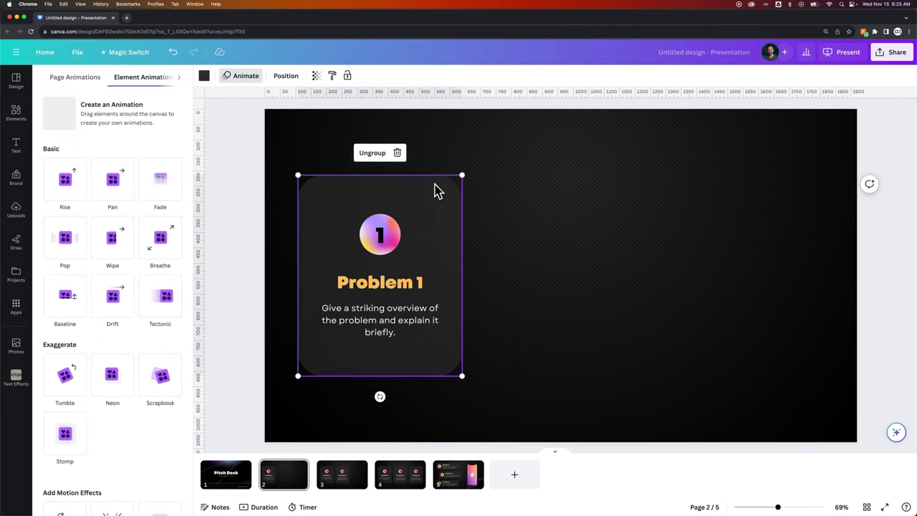
pyautogui.click(545, 163)
pyautogui.moveTo(540, 148); pyautogui.dragTo(282, 395)
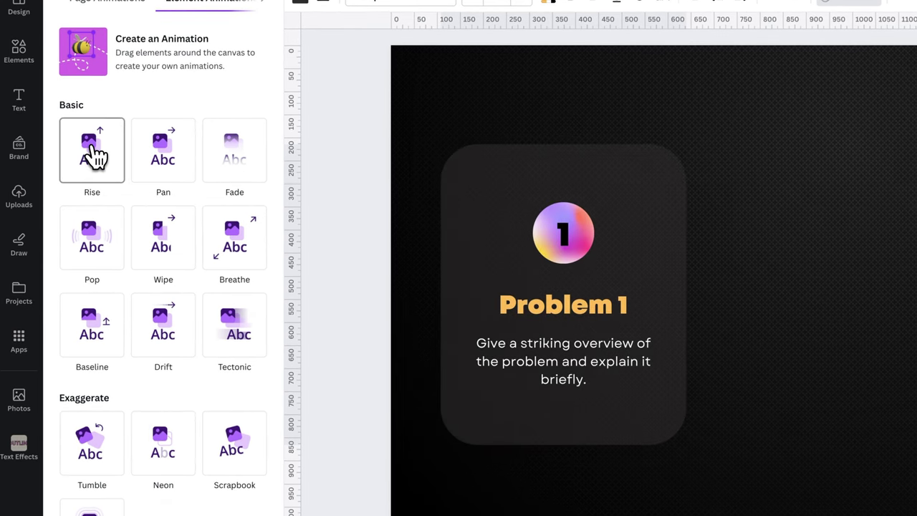
pyautogui.click(95, 155)
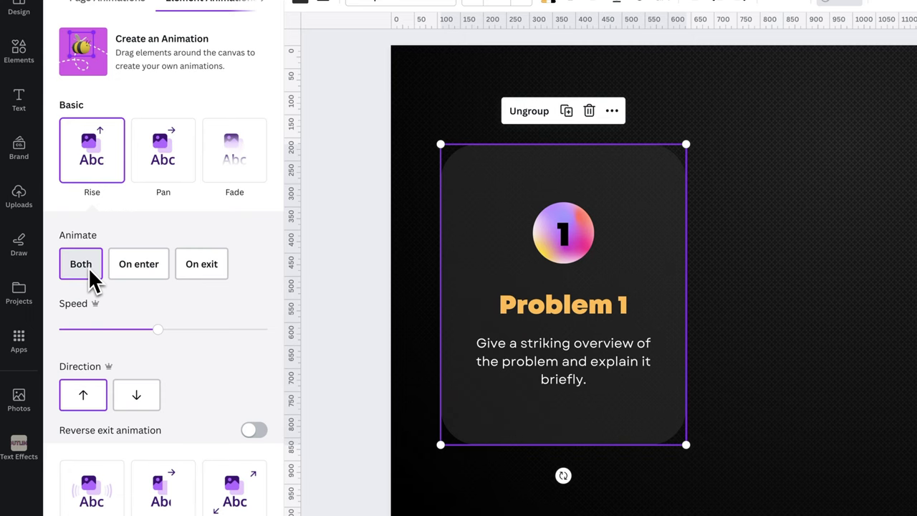
pyautogui.click(139, 265)
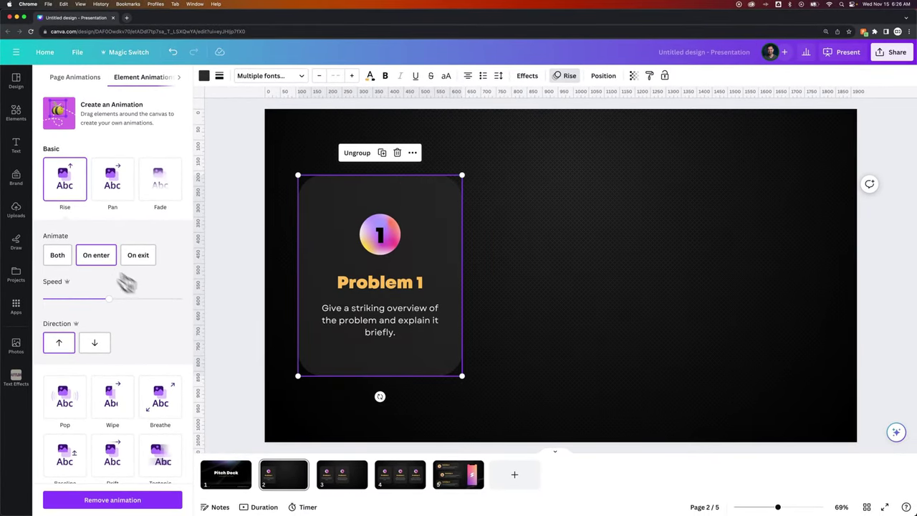
# On page 3, give the Problem 2 card group a Rise animation set to On enter.
pyautogui.click(343, 474)
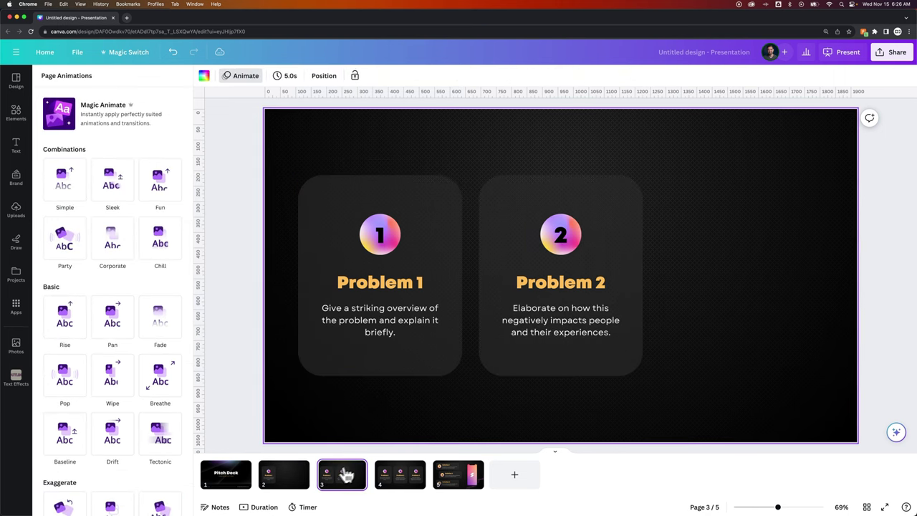
pyautogui.moveTo(667, 403); pyautogui.dragTo(473, 142)
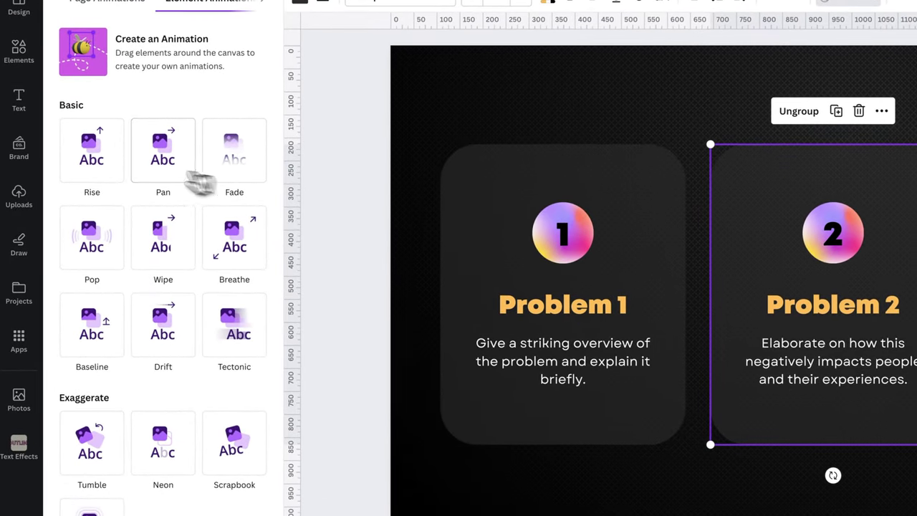
pyautogui.click(105, 174)
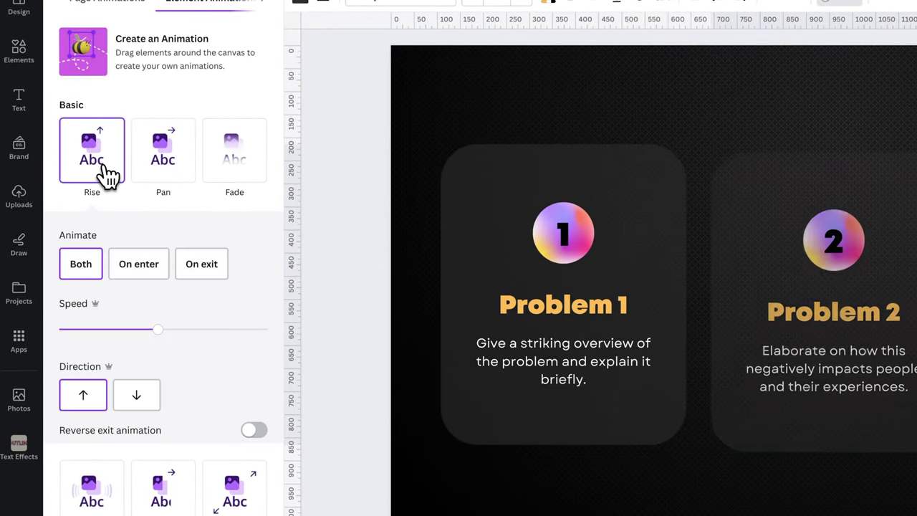
pyautogui.click(144, 266)
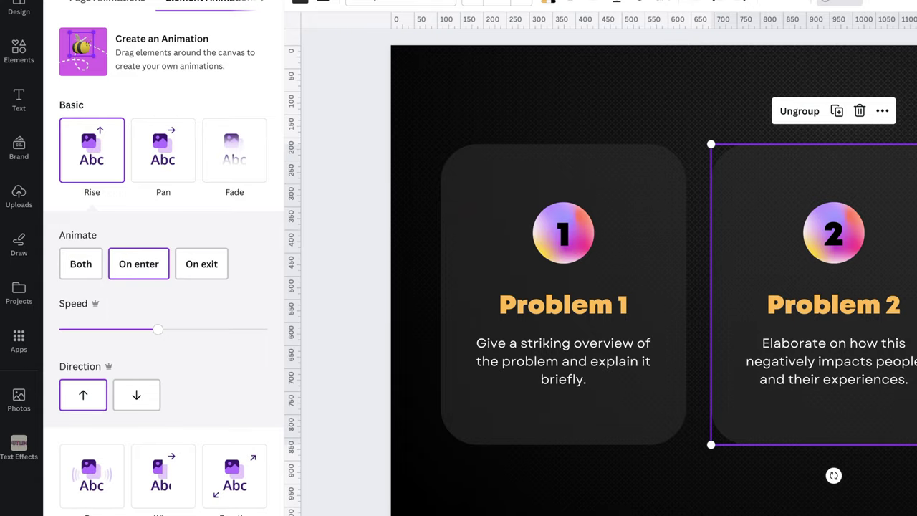
pyautogui.press('Escape')
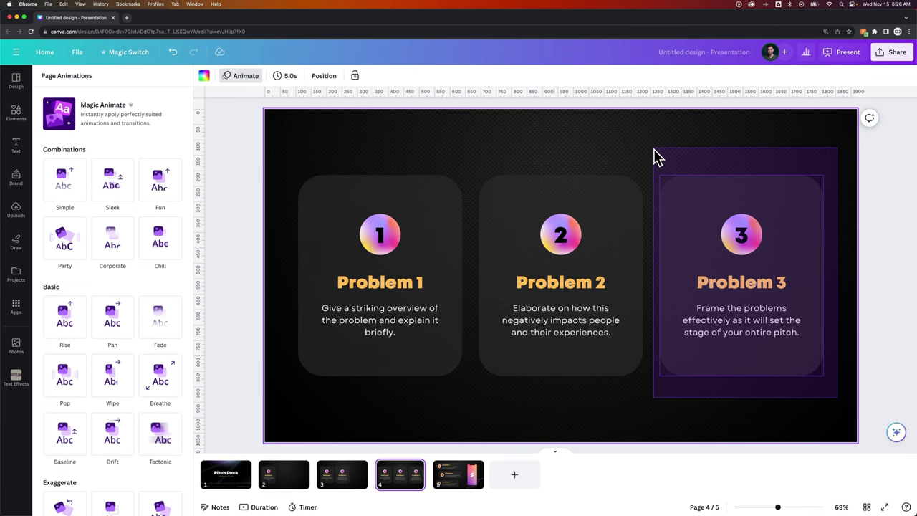
# Apply Rise, playing on enter only, to the Problem 3 card group on page 4.
pyautogui.click(655, 156)
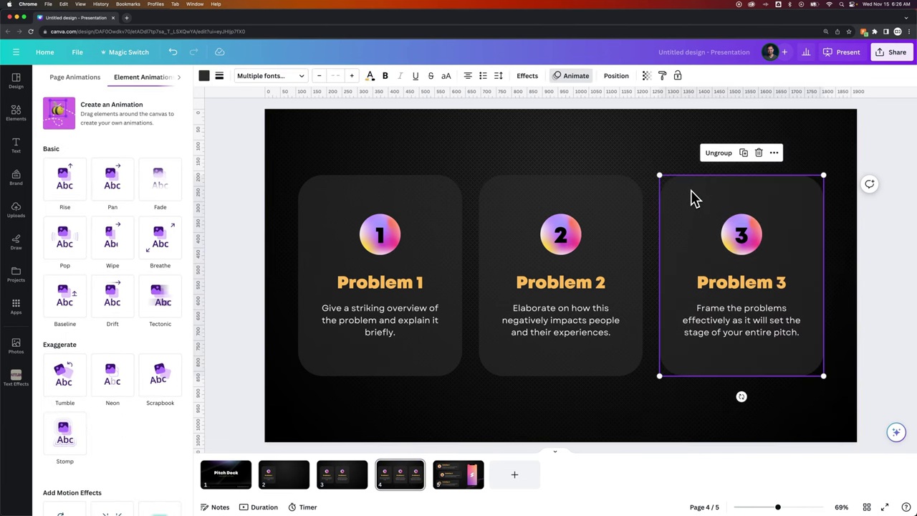
pyautogui.click(66, 185)
pyautogui.click(99, 256)
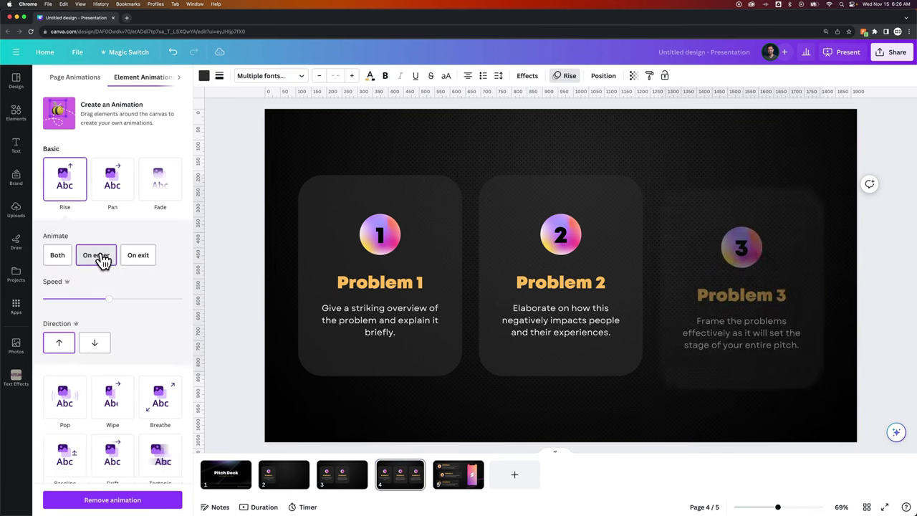
# Review pages 2, 3 and 4 in the page thumbnails.
pyautogui.click(286, 470)
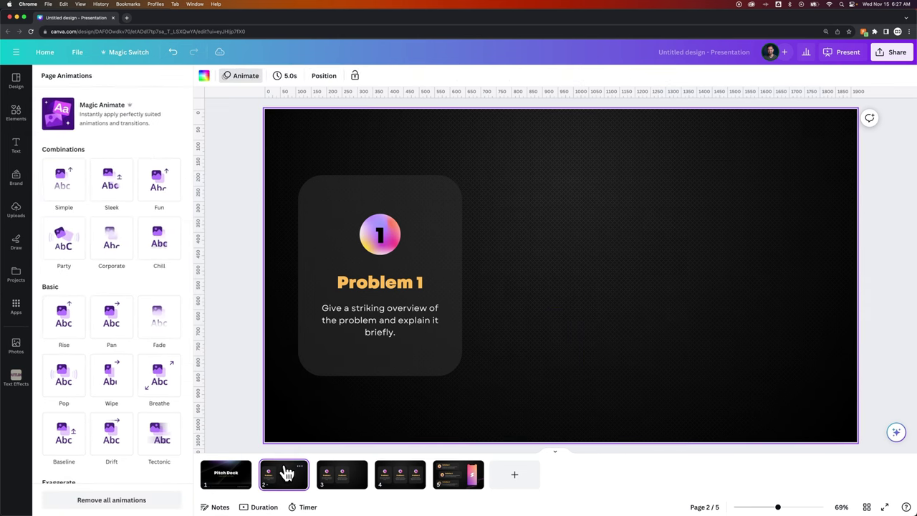
pyautogui.click(339, 477)
pyautogui.click(402, 477)
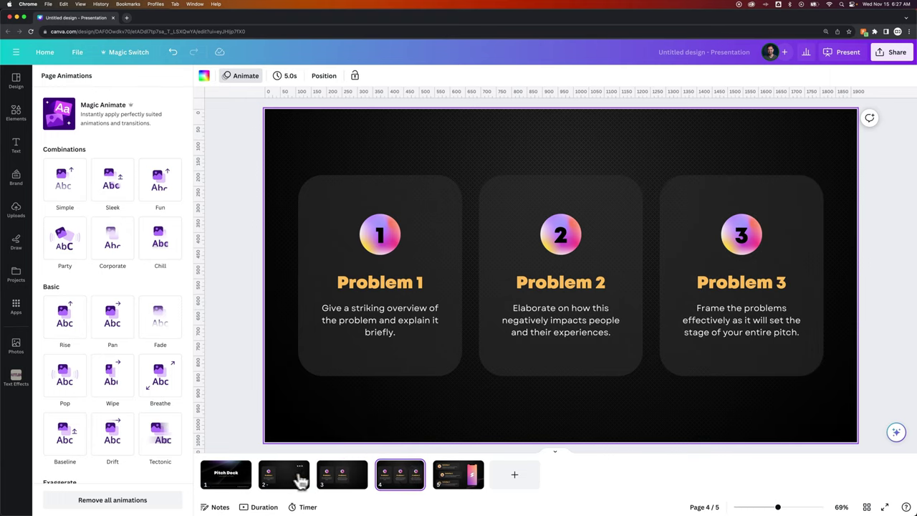
# Start a full-screen presentation from the Pitch Deck title page.
pyautogui.click(228, 481)
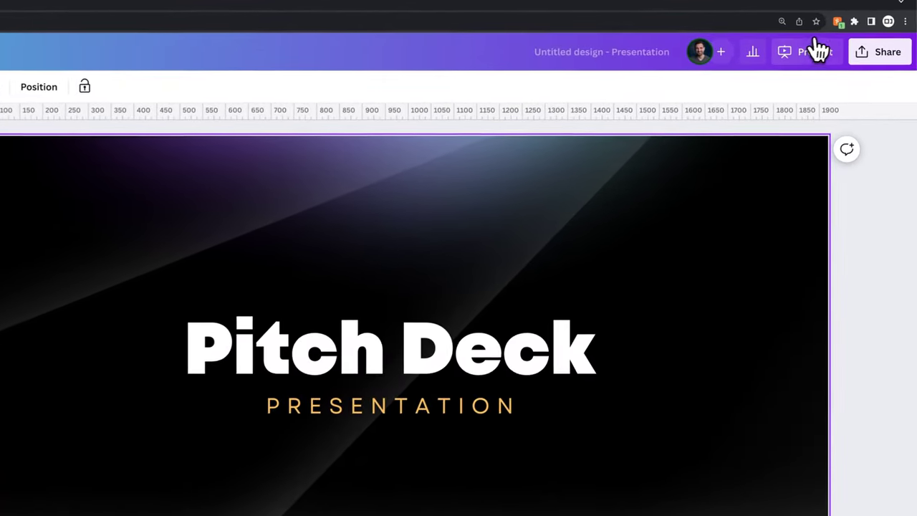
pyautogui.click(814, 51)
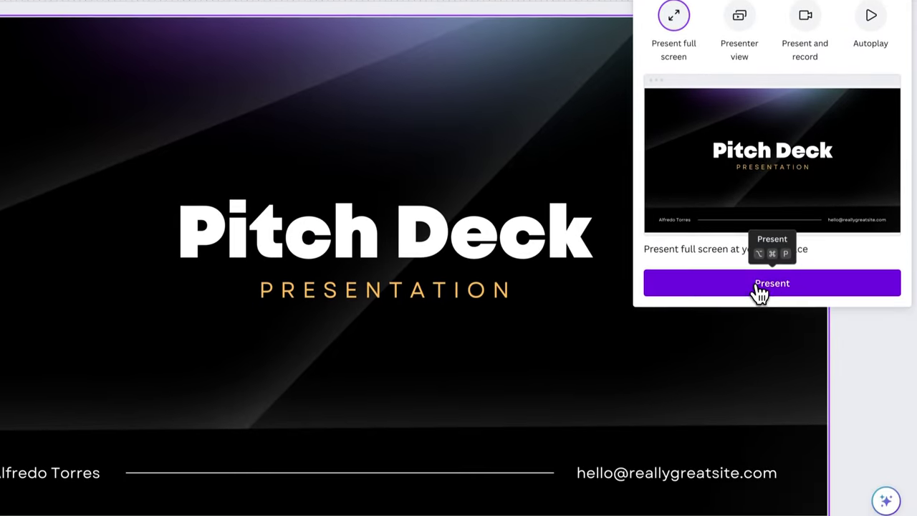
pyautogui.click(763, 335)
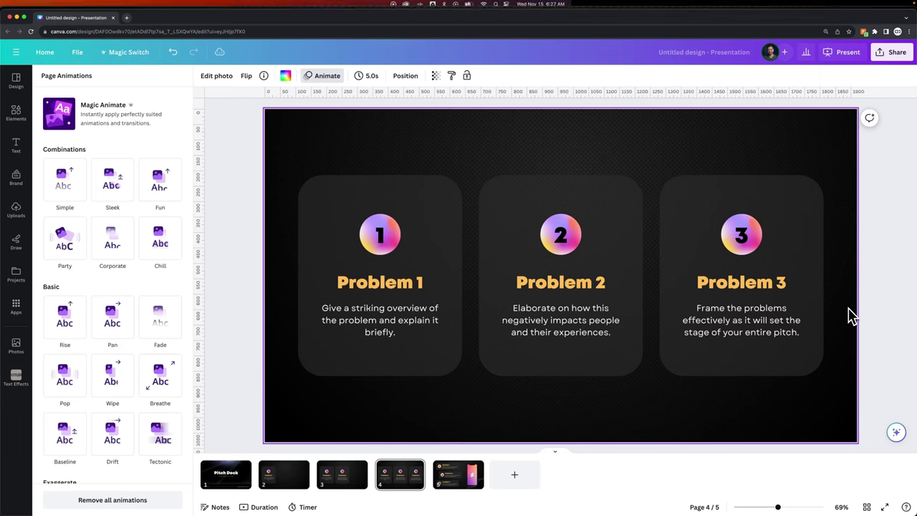
pyautogui.press('Escape')
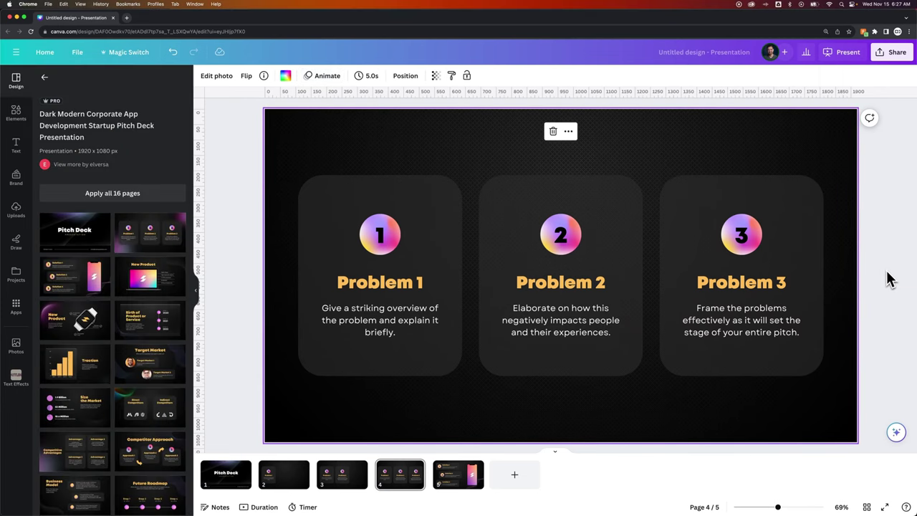